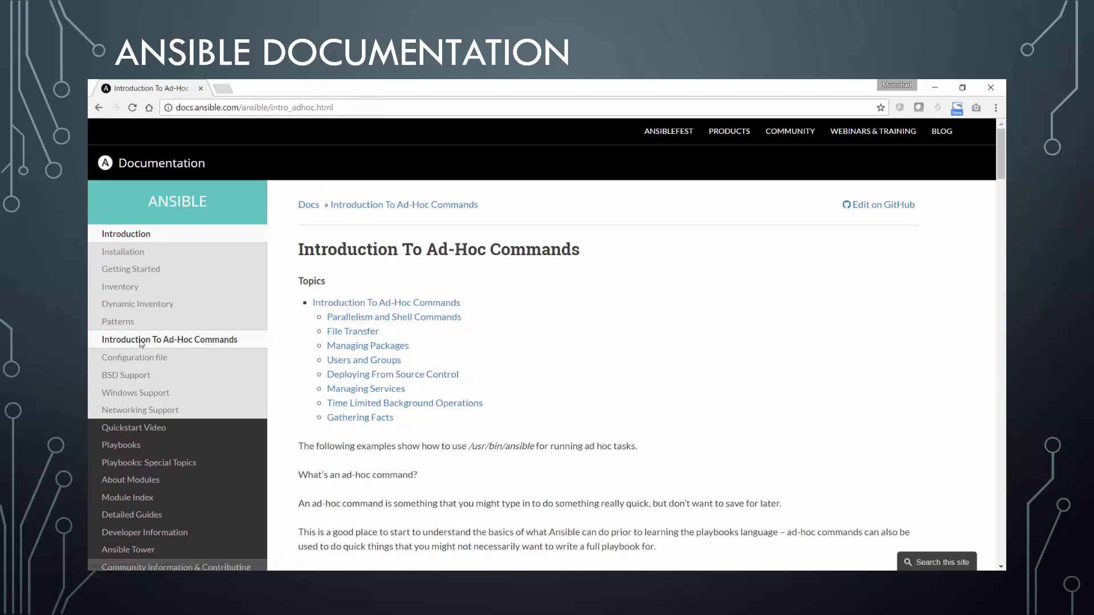
Navigate from Playbooks: Special Topics to the Asynchronous Actions and Polling page
{"action": "left_click", "coordinate": [154, 462]}
{"action": "scroll", "coordinate": [173, 261], "scroll_direction": "down", "scroll_amount": 2}
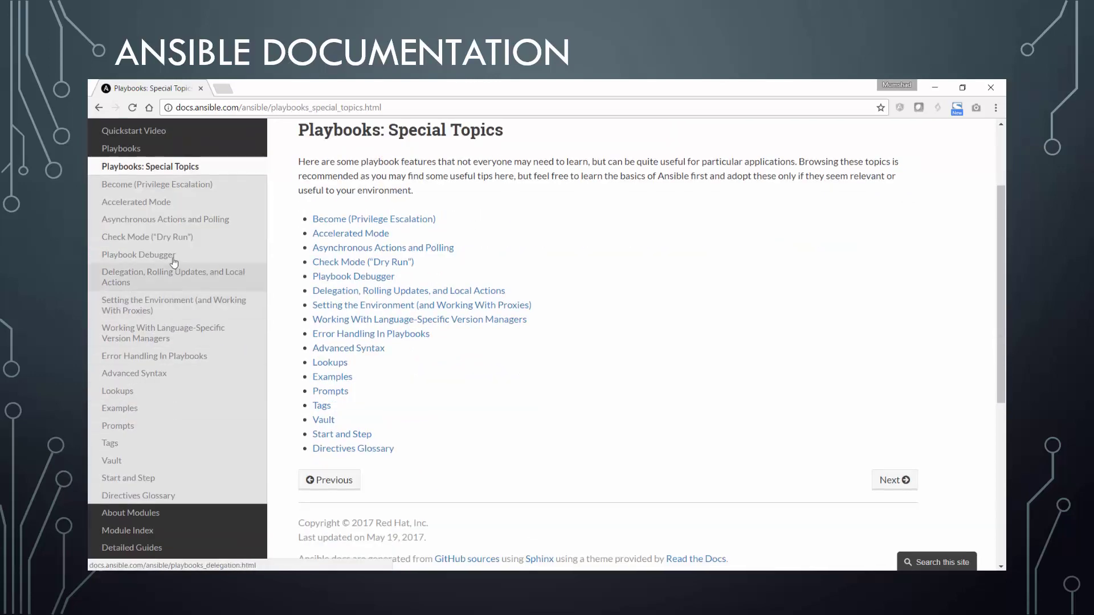
{"action": "left_click", "coordinate": [171, 207]}
{"action": "left_click", "coordinate": [177, 341]}
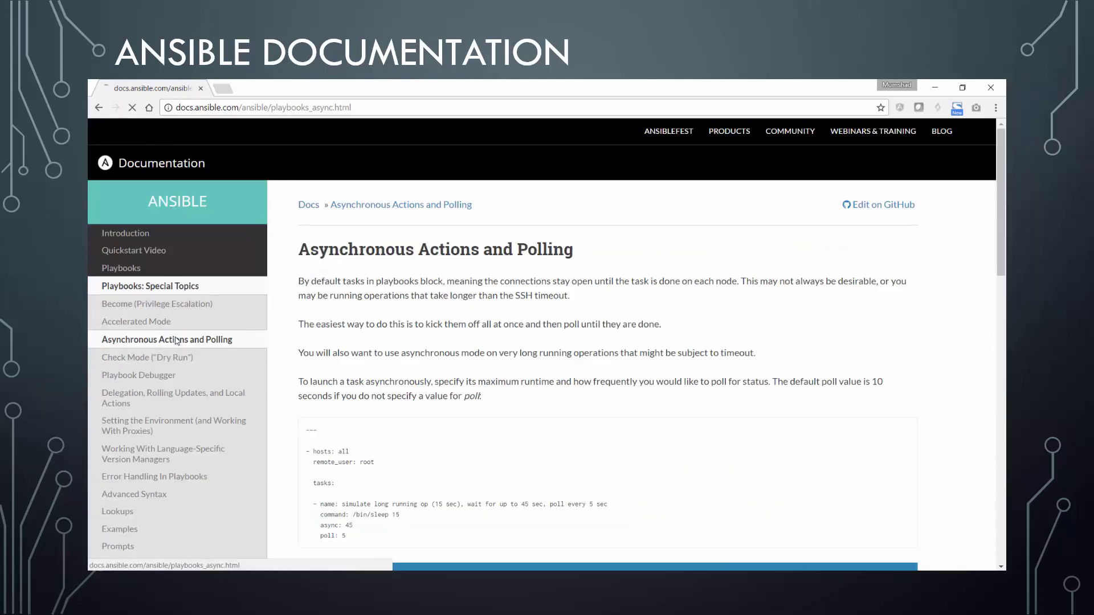
{"action": "scroll", "coordinate": [471, 443], "scroll_direction": "down", "scroll_amount": 2}
{"action": "scroll", "coordinate": [257, 402], "scroll_direction": "up", "scroll_amount": 2}
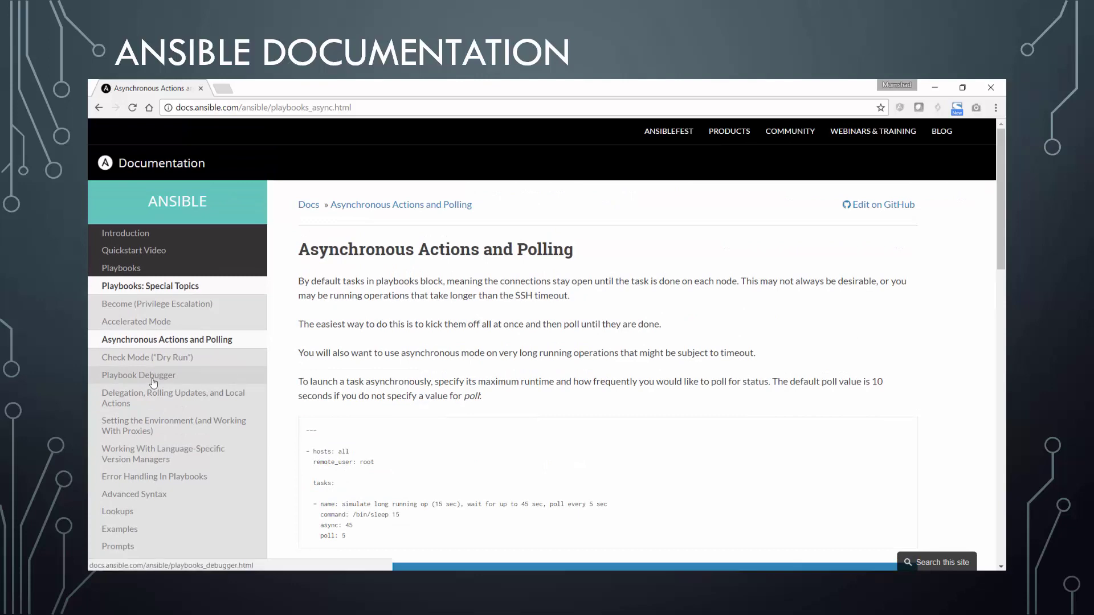
{"action": "scroll", "coordinate": [154, 444], "scroll_direction": "down", "scroll_amount": 2}
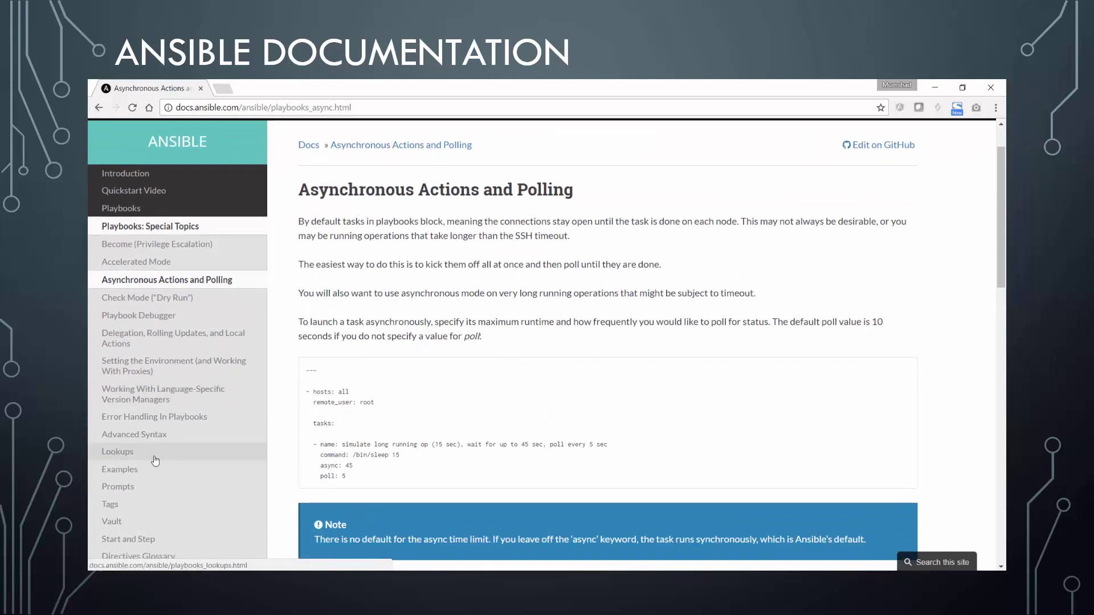
Reach the Lookups page and jump to its Examples section
{"action": "left_click", "coordinate": [154, 460]}
{"action": "scroll", "coordinate": [155, 460], "scroll_direction": "down", "scroll_amount": 2}
{"action": "scroll", "coordinate": [171, 427], "scroll_direction": "down", "scroll_amount": 2}
{"action": "scroll", "coordinate": [211, 401], "scroll_direction": "down", "scroll_amount": 2}
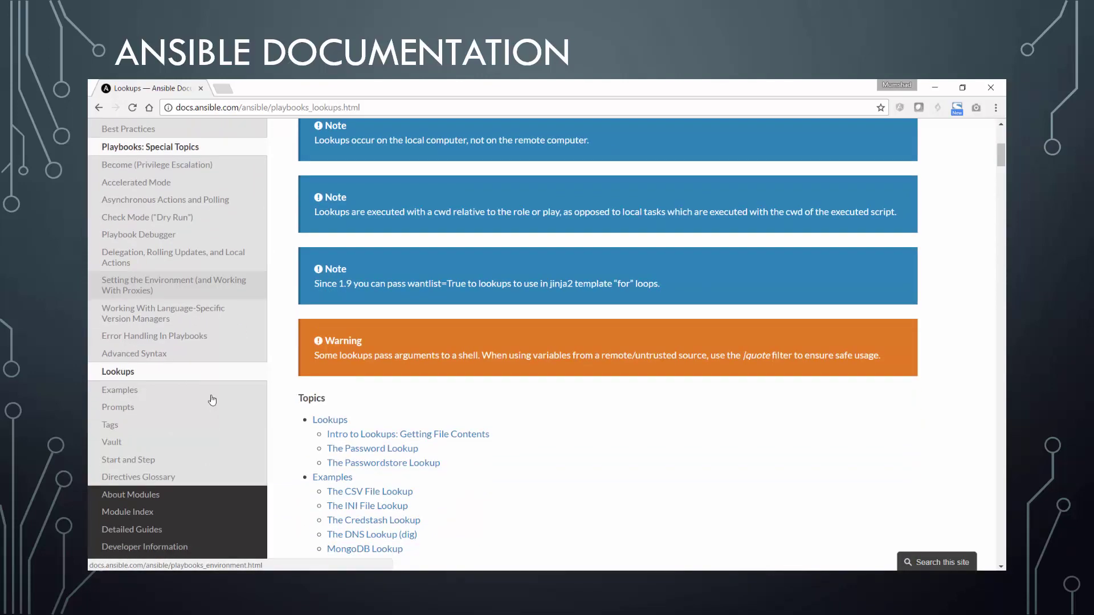
{"action": "left_click", "coordinate": [159, 396]}
{"action": "scroll", "coordinate": [186, 395], "scroll_direction": "up", "scroll_amount": 3}
{"action": "scroll", "coordinate": [186, 394], "scroll_direction": "up", "scroll_amount": 5}
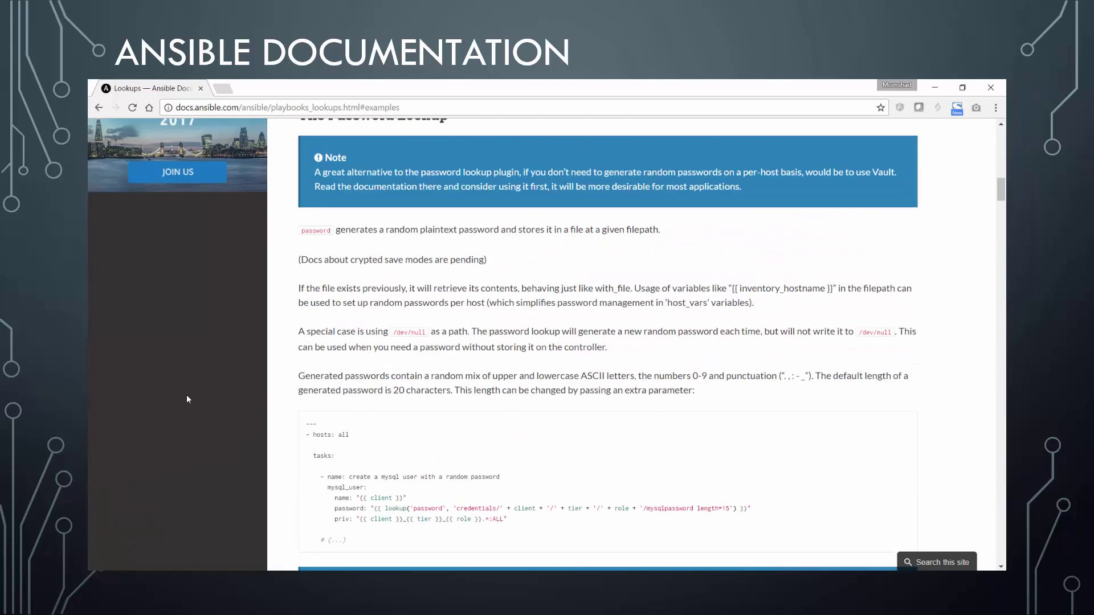
{"action": "scroll", "coordinate": [186, 396], "scroll_direction": "up", "scroll_amount": 5}
{"action": "scroll", "coordinate": [187, 395], "scroll_direction": "up", "scroll_amount": 3}
{"action": "scroll", "coordinate": [187, 395], "scroll_direction": "up", "scroll_amount": 1}
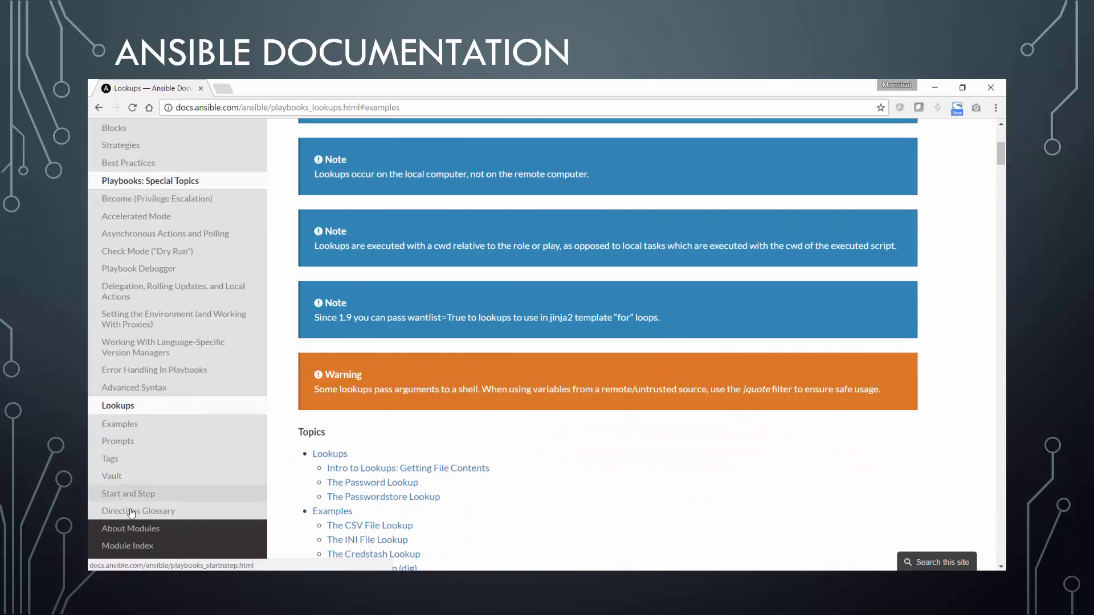